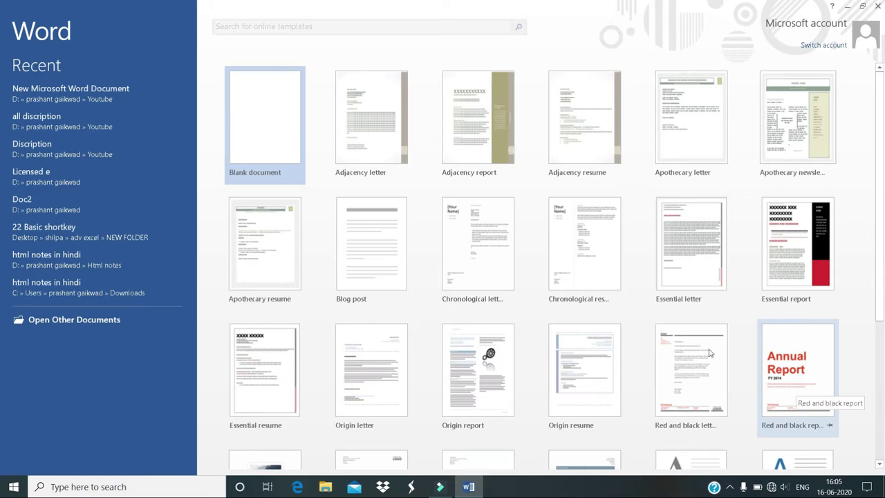
# Create a new blank document from the Blank document template on the start screen.
pyautogui.click(263, 139)
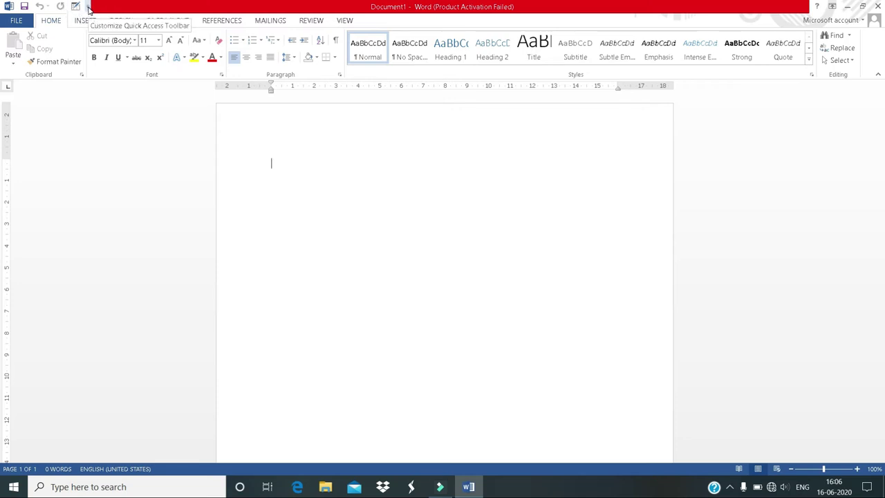
pyautogui.click(88, 7)
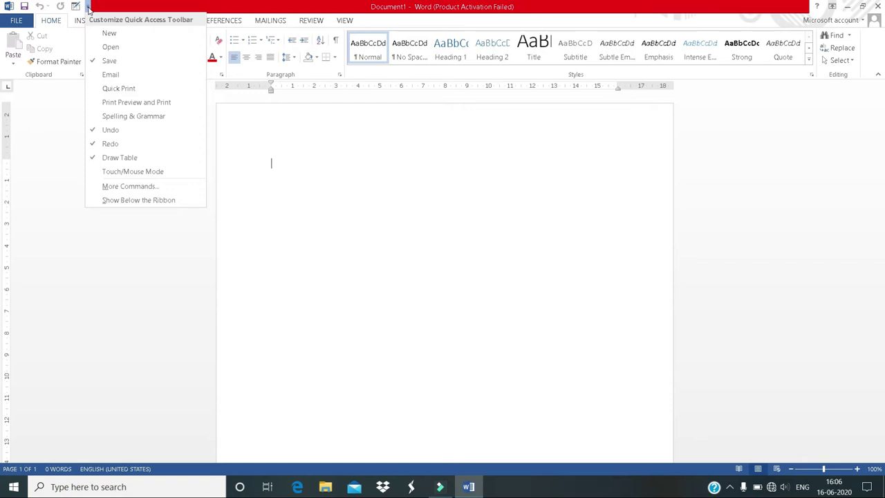
pyautogui.click(97, 48)
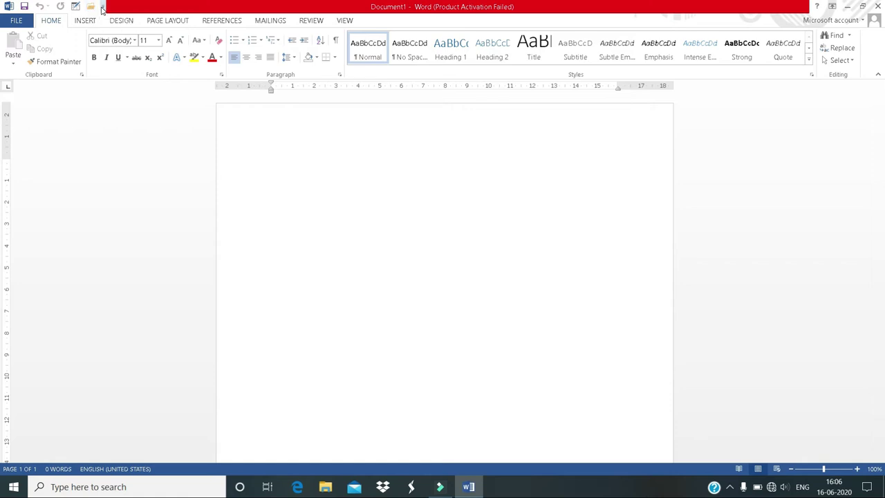
pyautogui.click(103, 8)
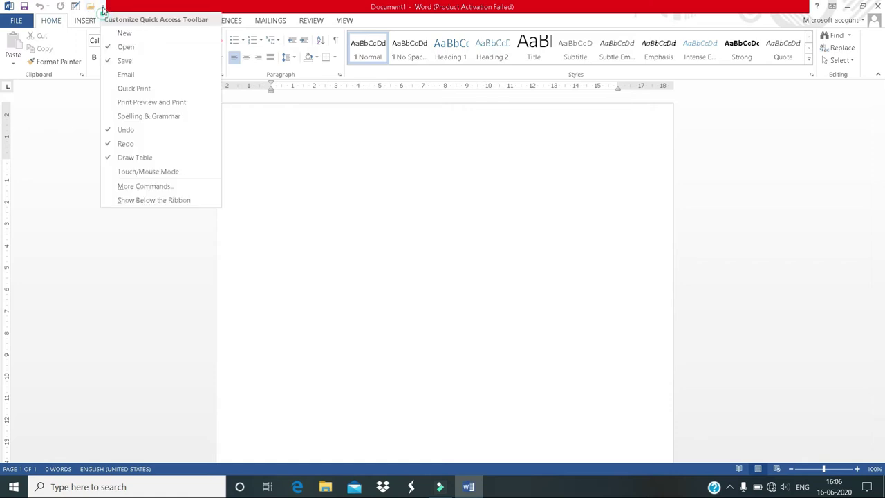
pyautogui.click(110, 47)
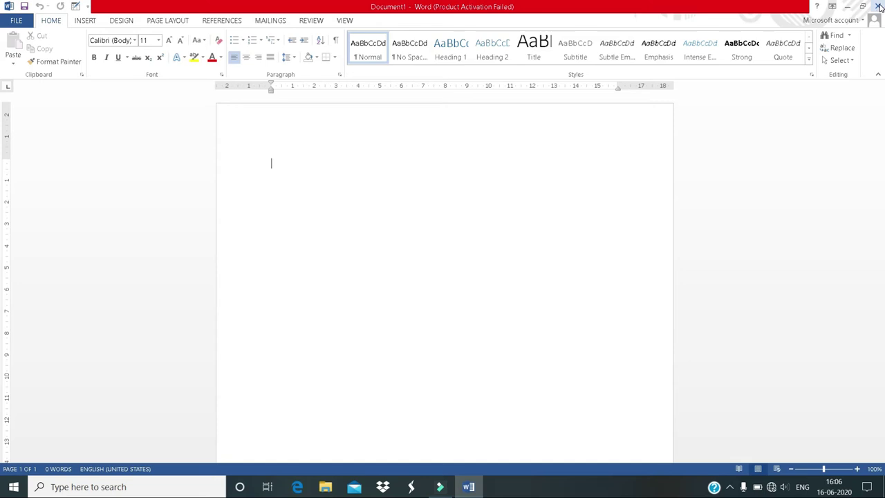
pyautogui.click(17, 21)
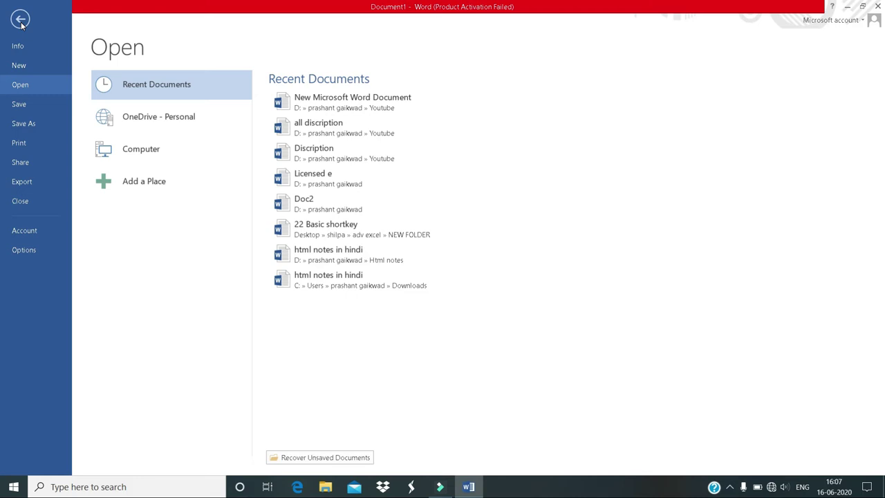
pyautogui.click(20, 21)
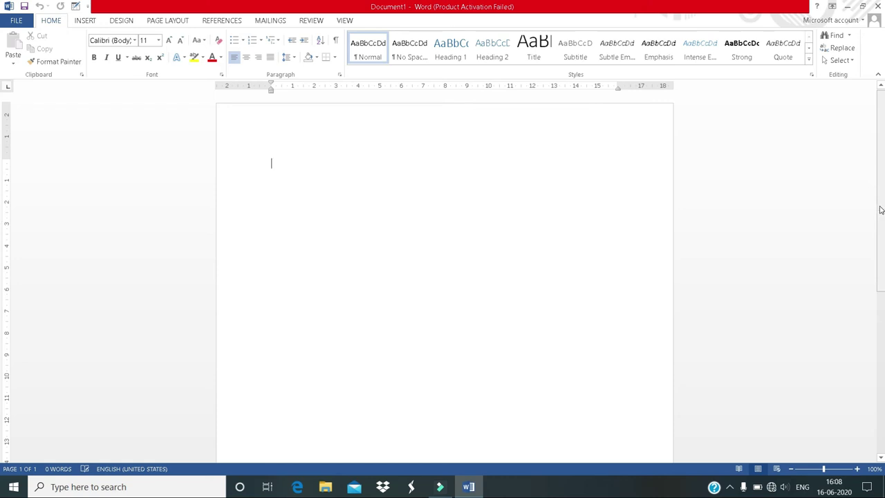
# Scroll through the blank document by dragging the vertical scrollbar.
pyautogui.scroll(-1, 876, 259)
pyautogui.moveTo(876, 260)
pyautogui.mouseDown()
pyautogui.moveTo(874, 384)
pyautogui.moveTo(879, 174)
pyautogui.mouseUp()
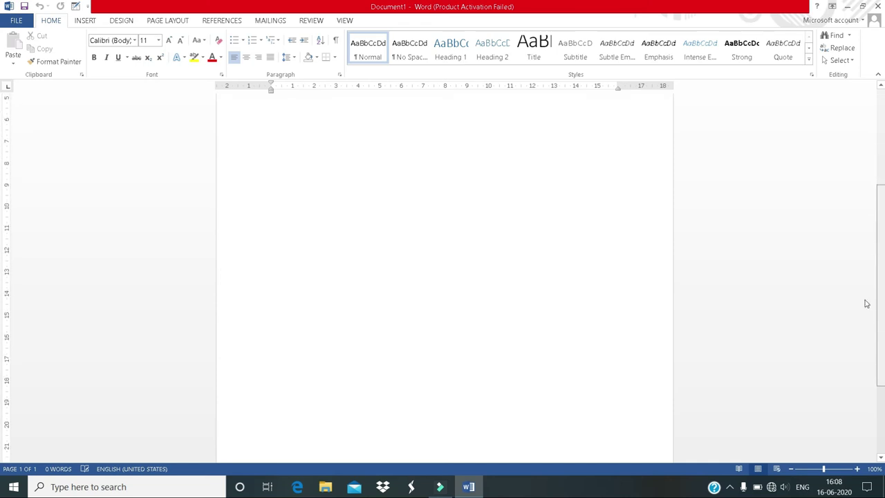
pyautogui.moveTo(878, 174)
pyautogui.mouseDown()
pyautogui.moveTo(880, 224)
pyautogui.moveTo(880, 142)
pyautogui.mouseUp()
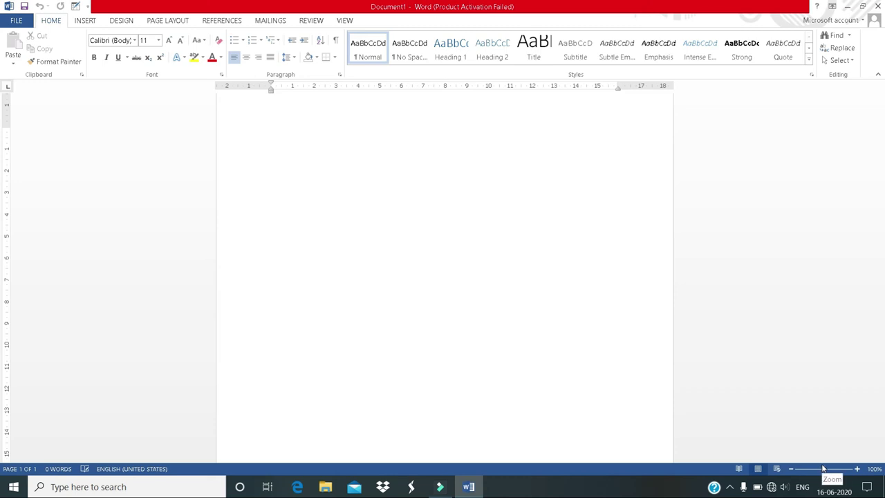
# Zoom to 110% and type 'gdgfgfgf' in the middle of the page.
pyautogui.click(858, 469)
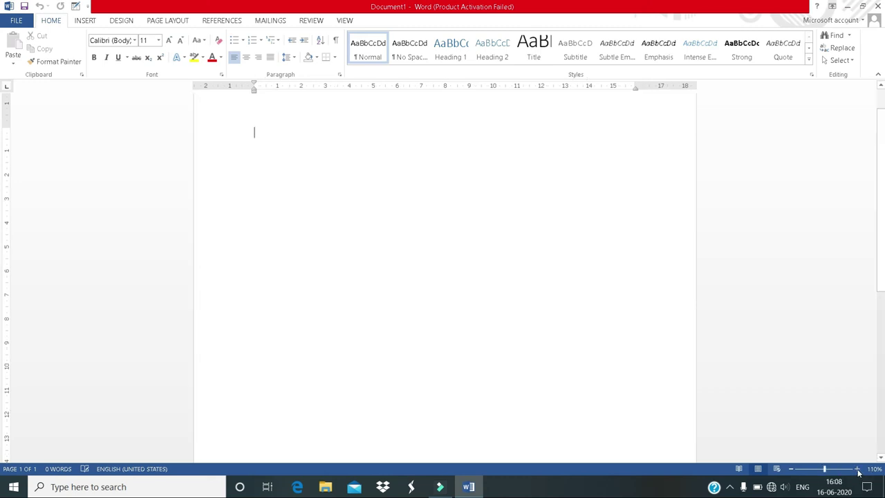
pyautogui.click(857, 473)
pyautogui.doubleClick(385, 295)
pyautogui.write('gdgfgfgf')
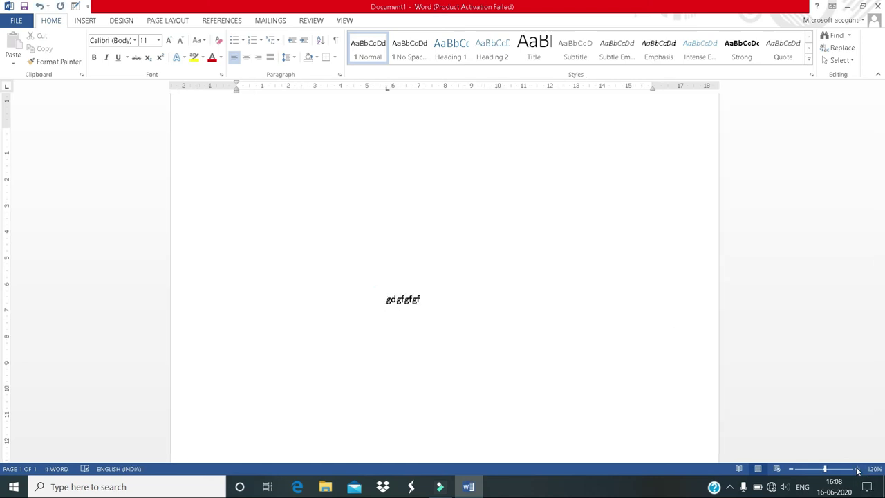
# Zoom in step by step from 130% to 160%.
pyautogui.click(858, 469)
pyautogui.click(857, 469)
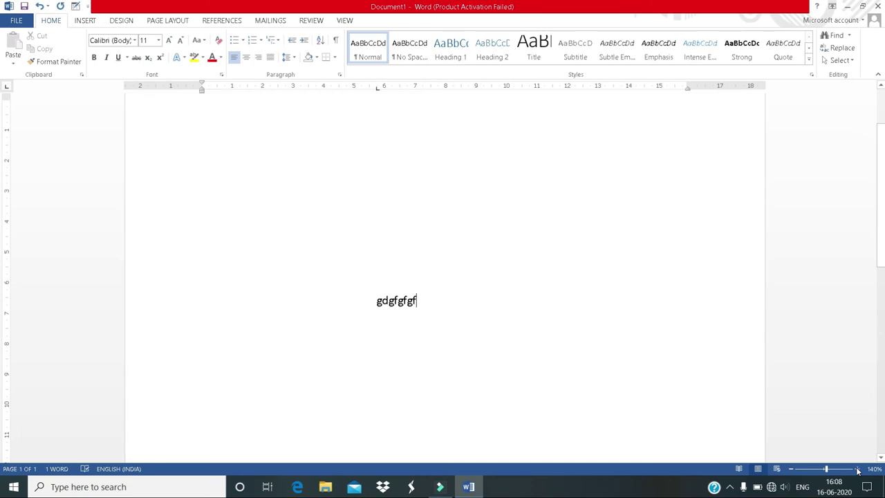
pyautogui.click(857, 470)
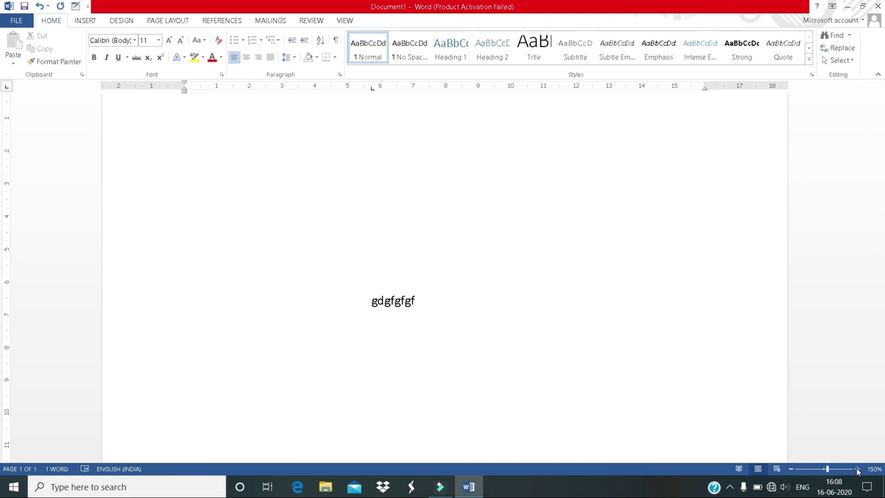
pyautogui.click(857, 469)
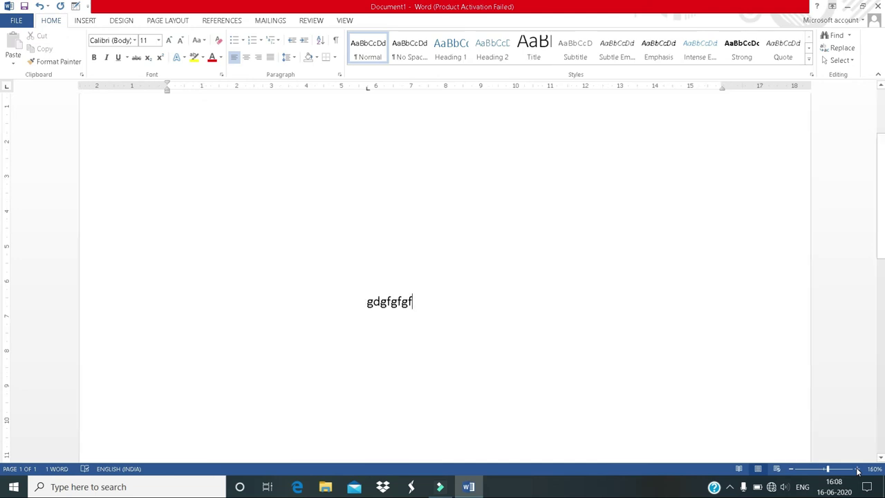
# Zoom out step by step from 150% back to 100%.
pyautogui.click(793, 470)
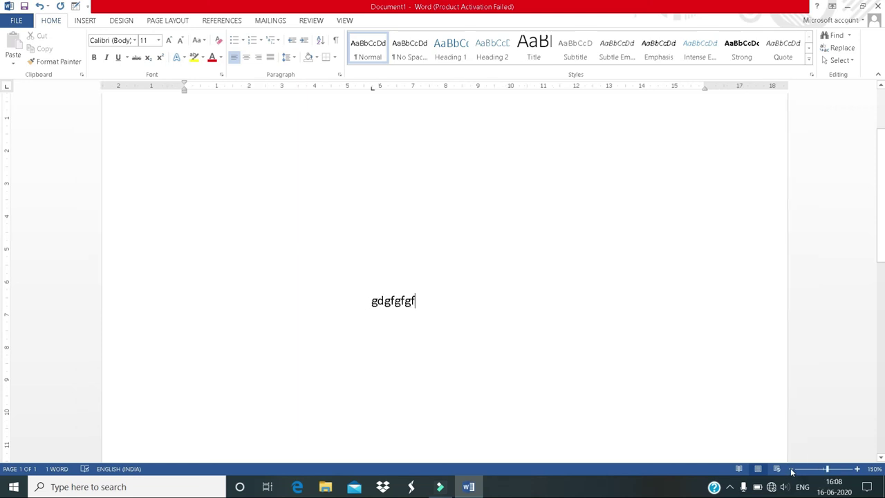
pyautogui.click(793, 470)
pyautogui.click(792, 470)
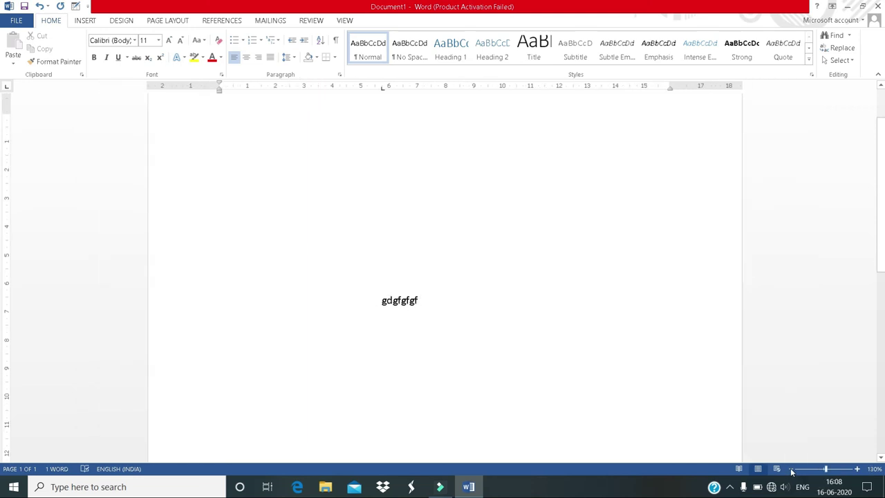
pyautogui.click(792, 470)
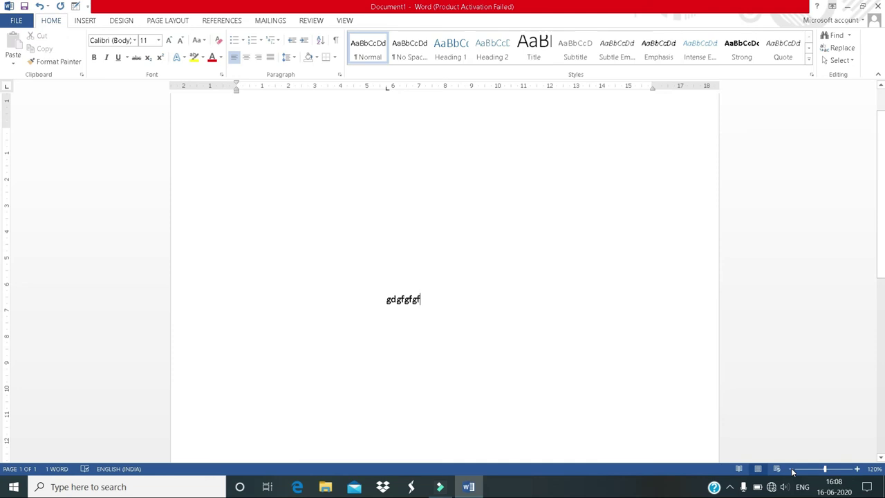
pyautogui.click(793, 471)
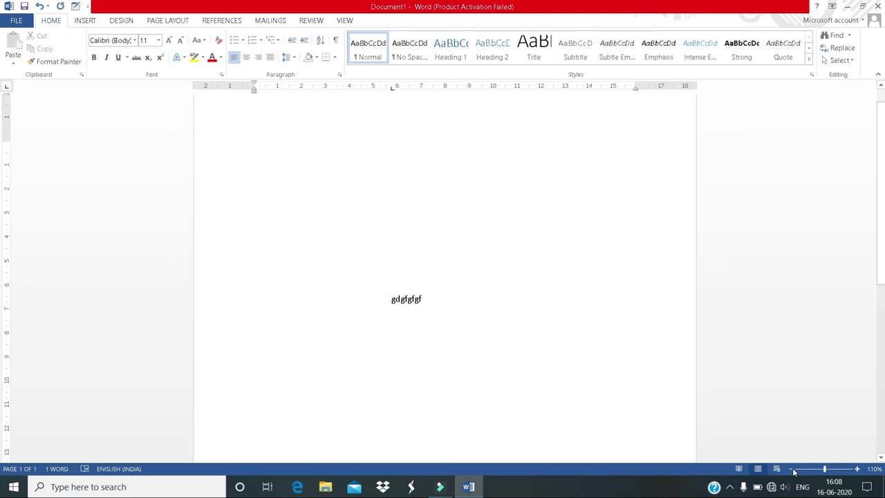
pyautogui.click(793, 471)
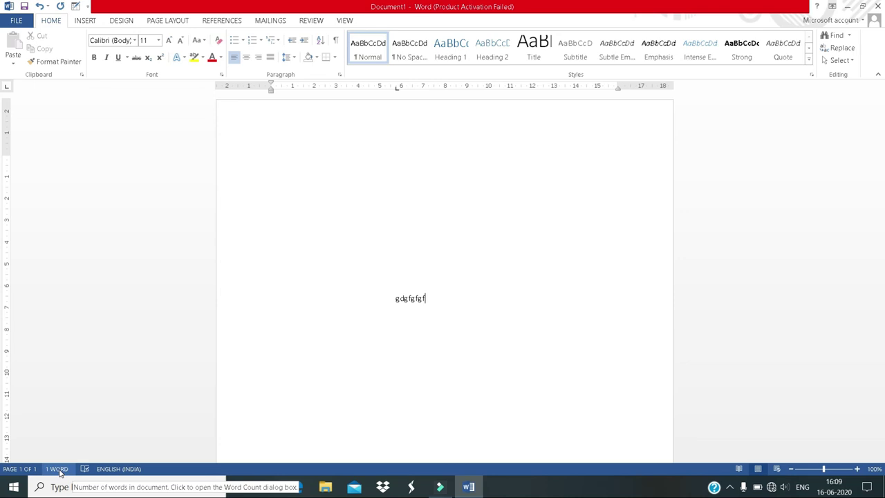
pyautogui.click(60, 469)
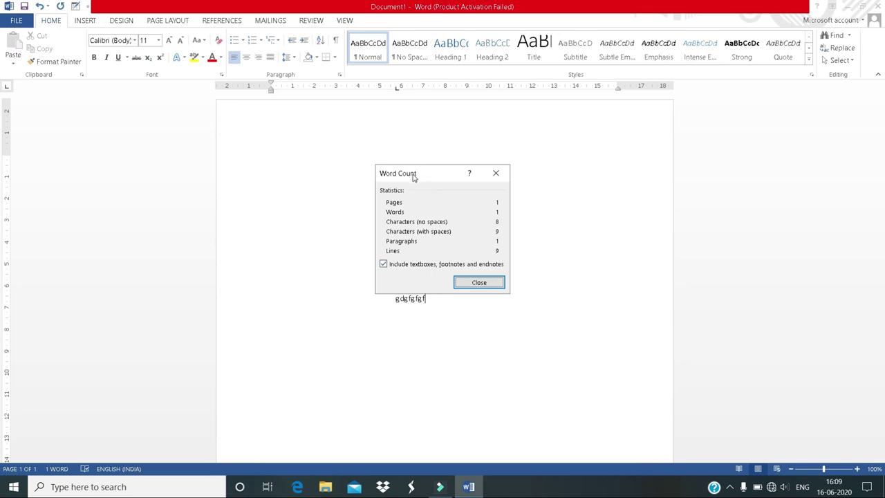
pyautogui.click(496, 172)
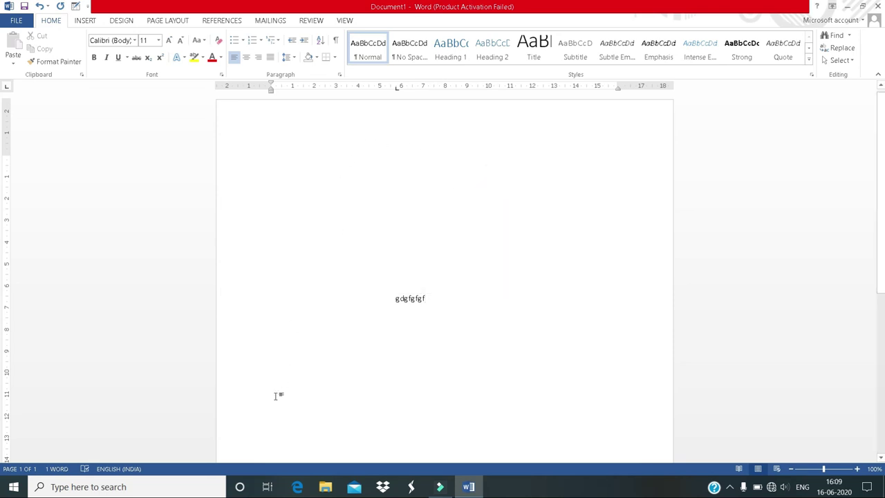